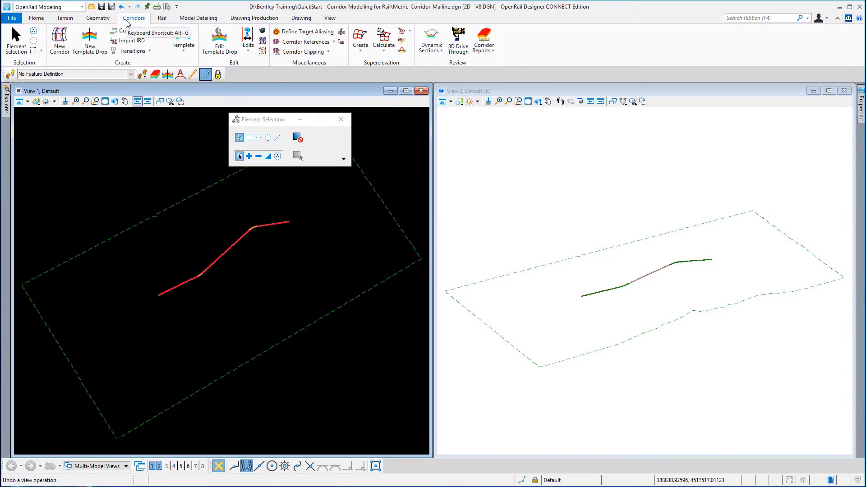
Create a Min ballast depth parametric constraint on the corridor, locked from station 0.000 to 11752.388.
{"action": "left_click", "coordinate": [248, 54]}
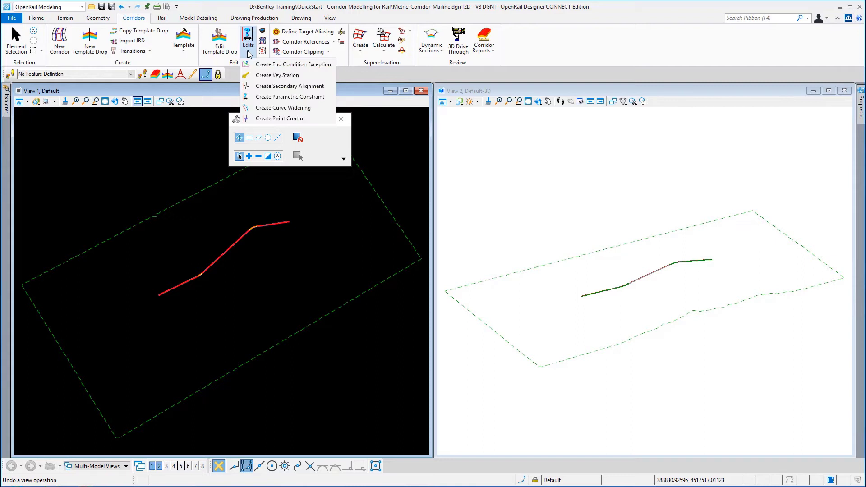
{"action": "left_click", "coordinate": [302, 97]}
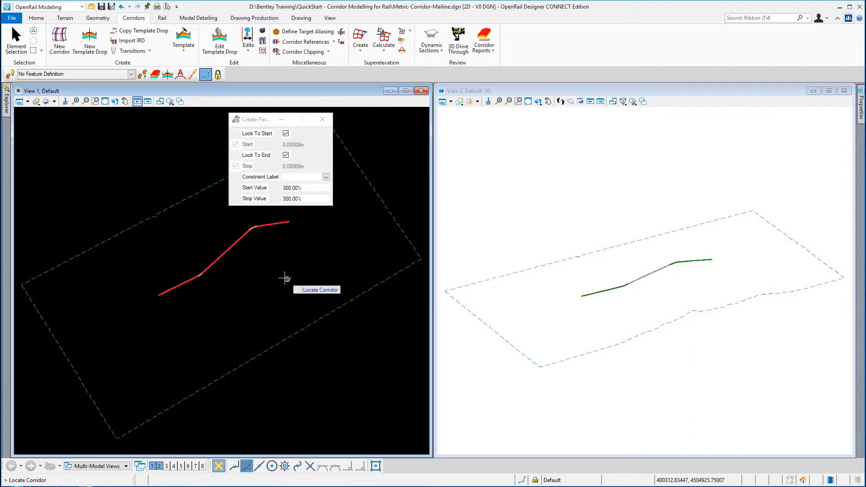
{"action": "left_click", "coordinate": [224, 253]}
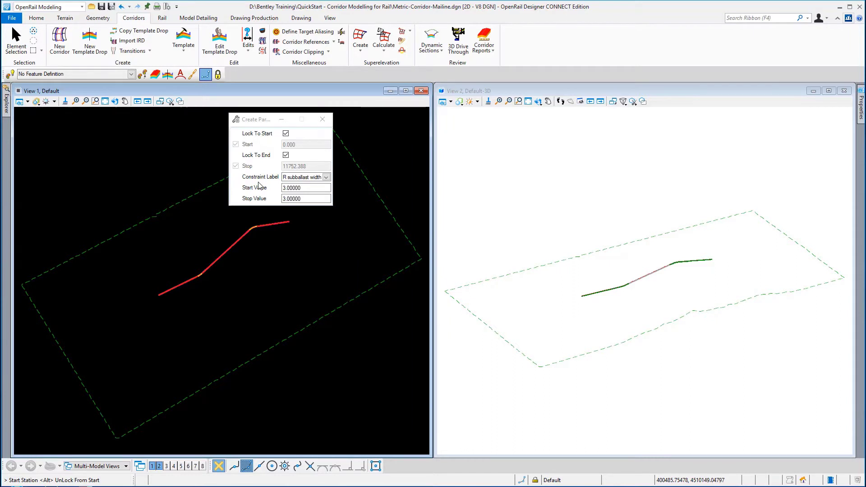
{"action": "left_click", "coordinate": [326, 177]}
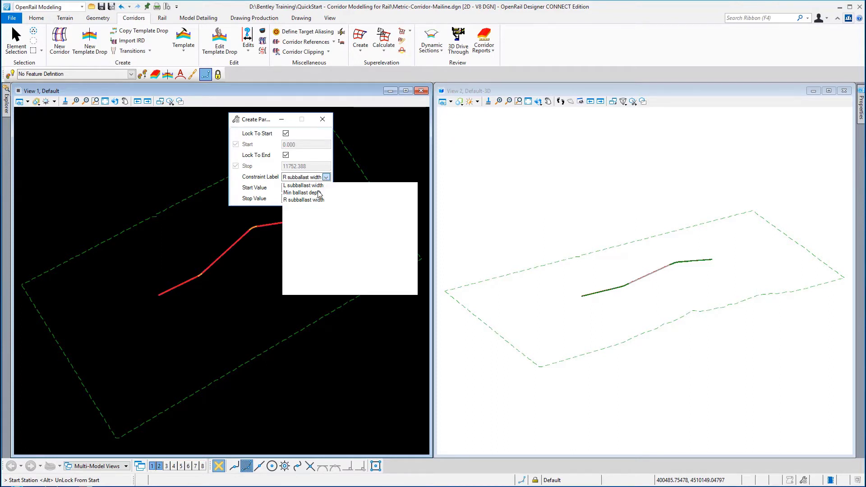
{"action": "left_click", "coordinate": [315, 193]}
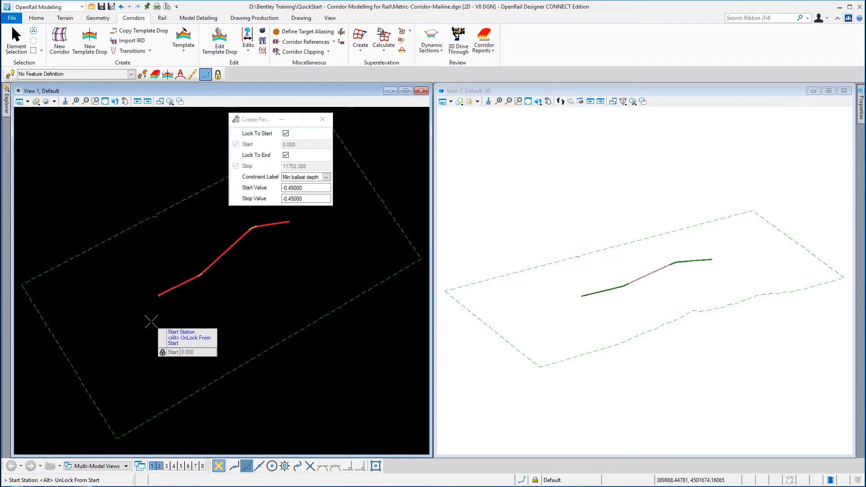
{"action": "left_click", "coordinate": [151, 321]}
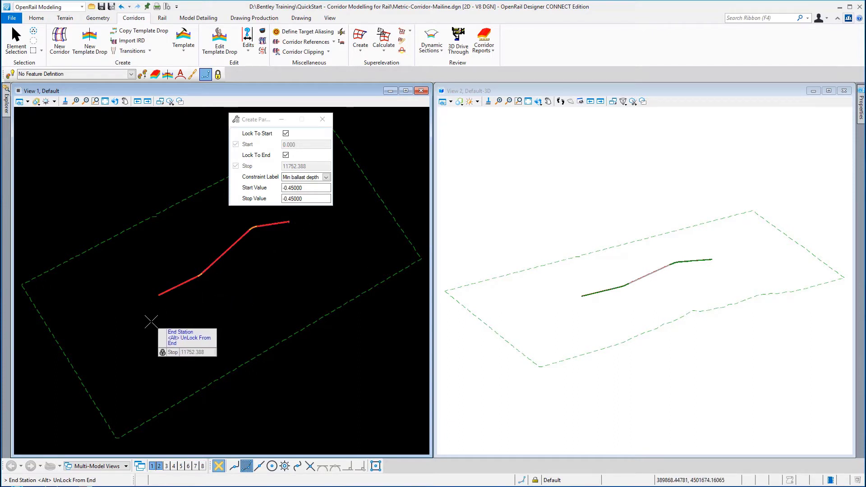
{"action": "left_click", "coordinate": [281, 269]}
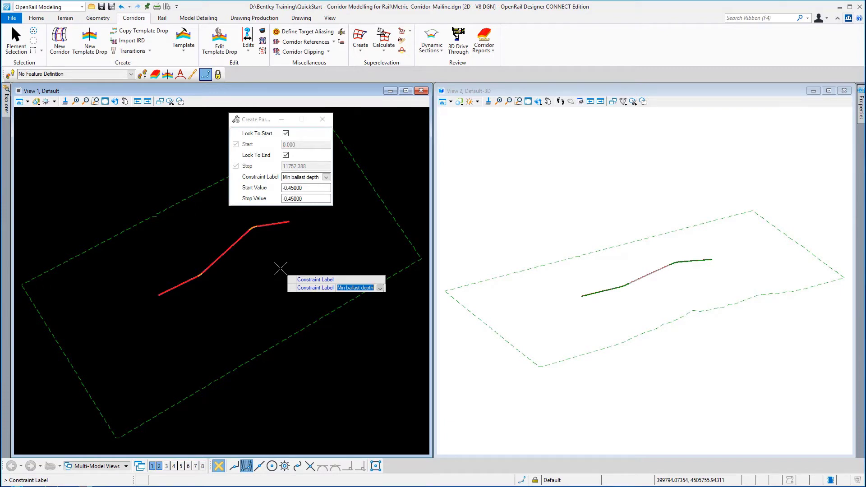
Enter -0.50 as both start and stop values and create the Min ballast depth constraint.
{"action": "left_click", "coordinate": [280, 269]}
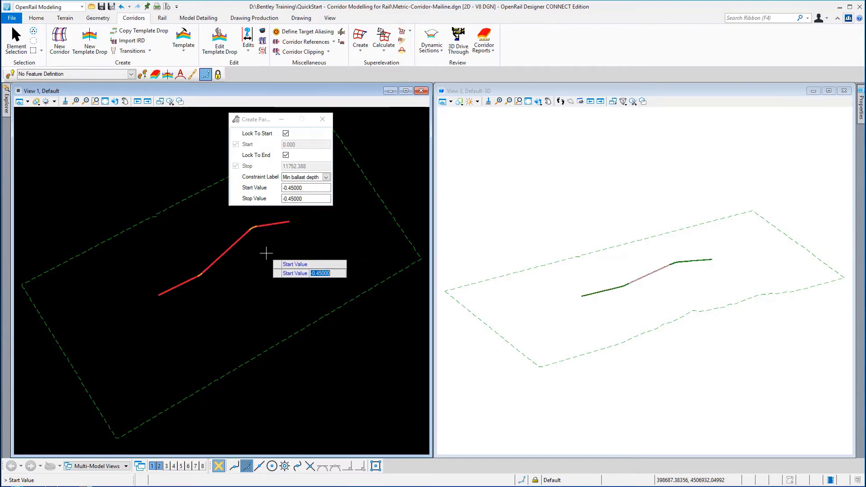
{"action": "type", "text": "-0"}
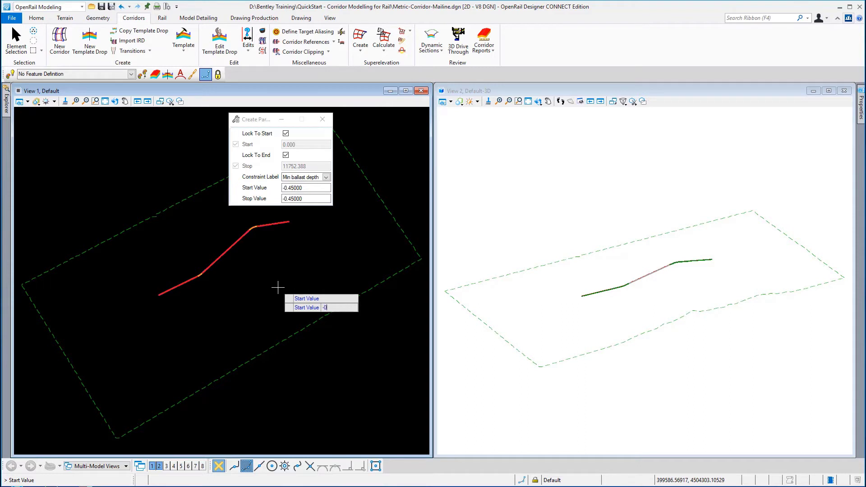
{"action": "key", "text": "Return"}
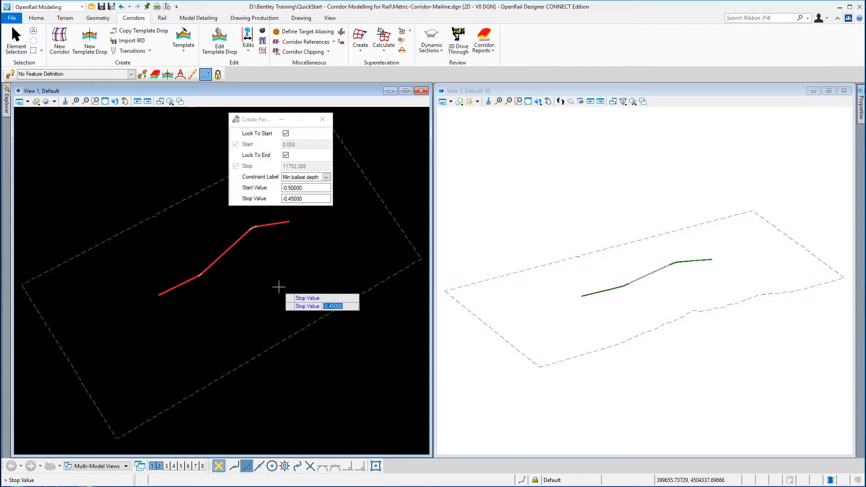
{"action": "type", "text": "-"}
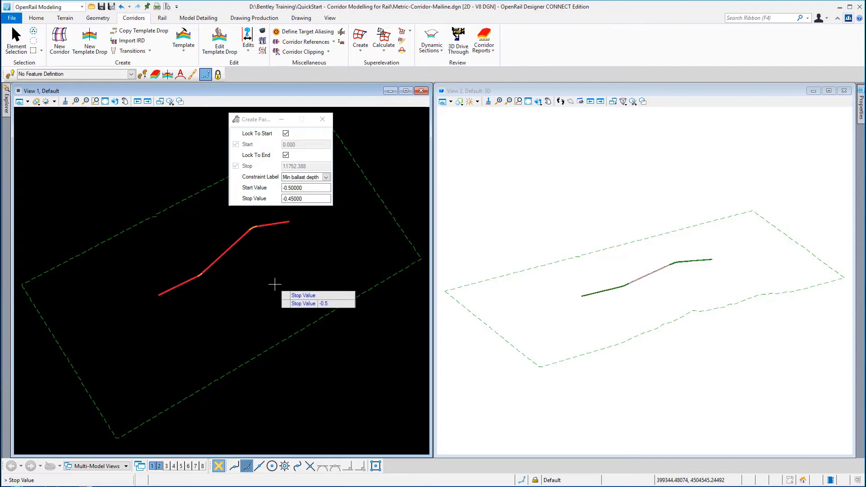
{"action": "left_click", "coordinate": [274, 284]}
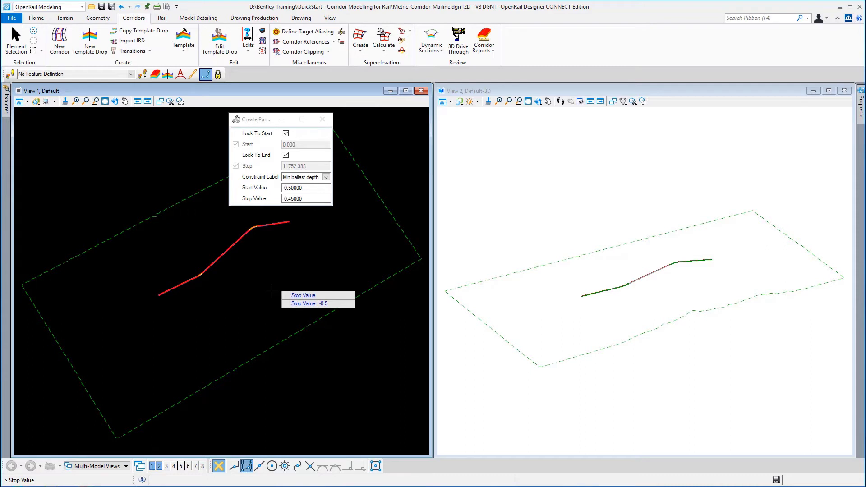
{"action": "left_click", "coordinate": [271, 292]}
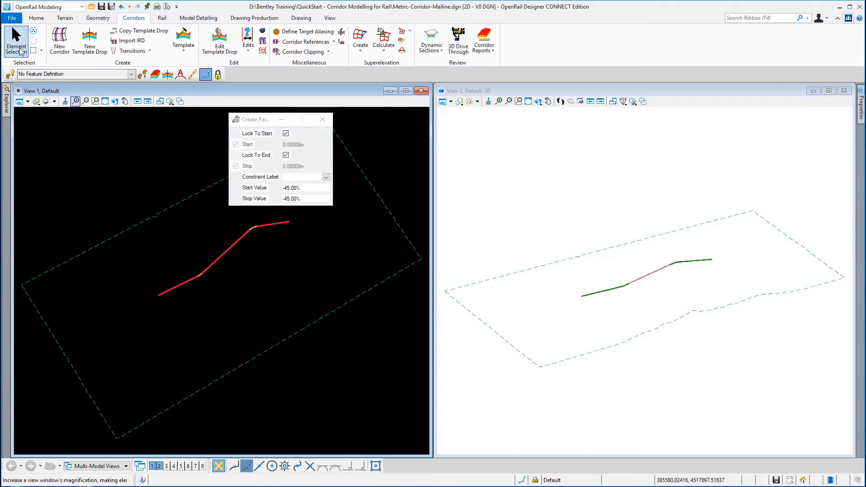
Open an extra empty view window and tile it beside a shortened 3D view.
{"action": "left_click", "coordinate": [195, 466]}
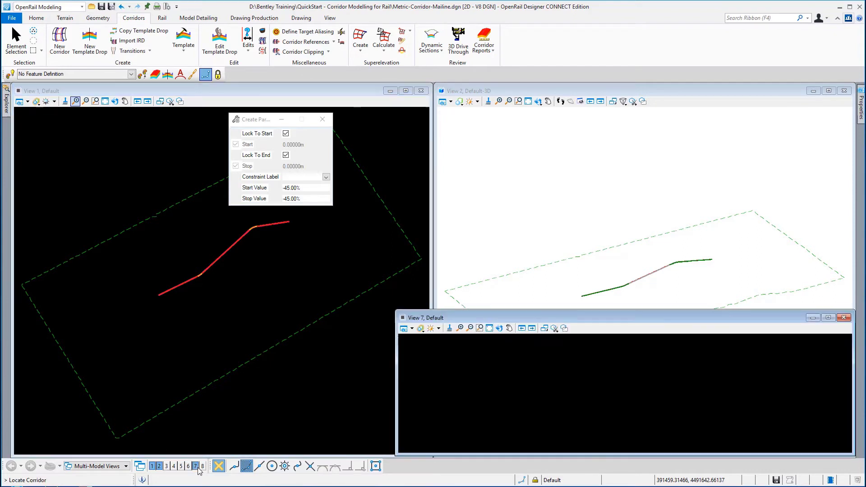
{"action": "left_click", "coordinate": [544, 328]}
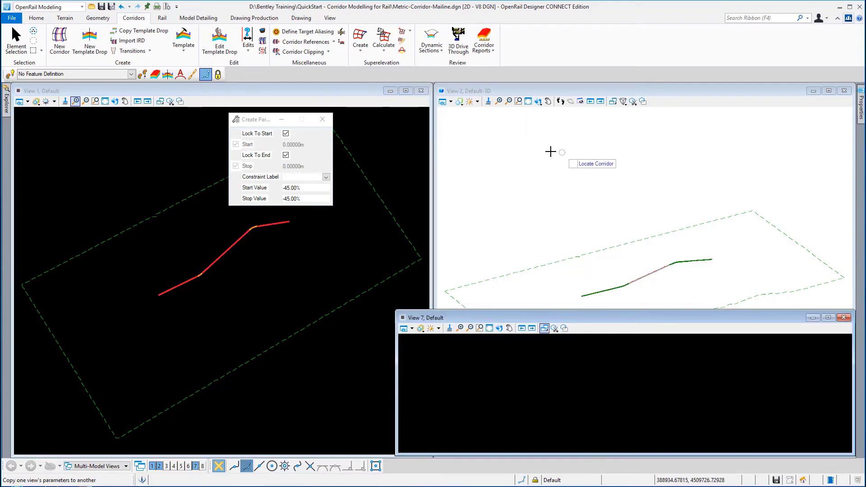
{"action": "left_click_drag", "start_coordinate": [610, 318], "coordinate": [640, 319]}
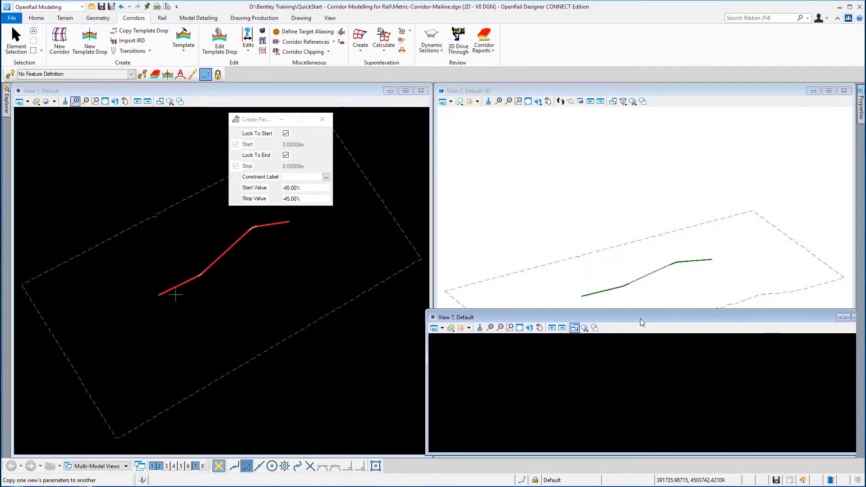
{"action": "left_click", "coordinate": [330, 18]}
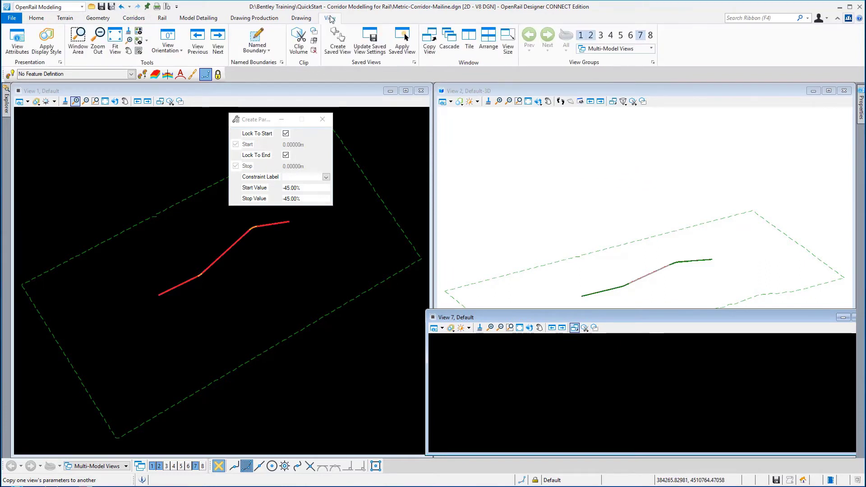
{"action": "left_click", "coordinate": [488, 42]}
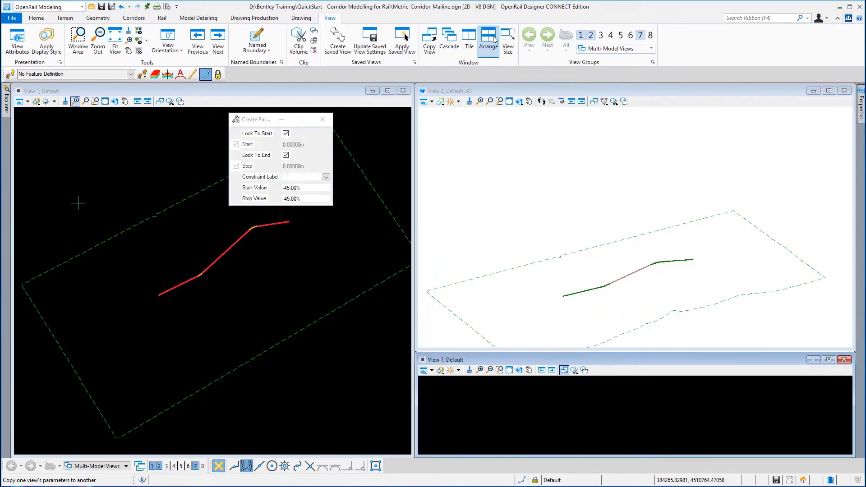
{"action": "left_click_drag", "start_coordinate": [642, 351], "coordinate": [637, 301]}
{"action": "left_click", "coordinate": [646, 359]}
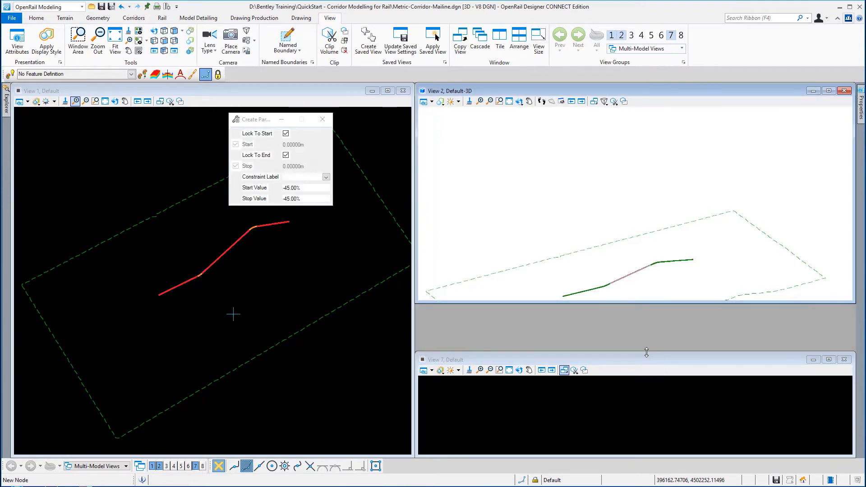
{"action": "left_click_drag", "start_coordinate": [645, 355], "coordinate": [647, 306]}
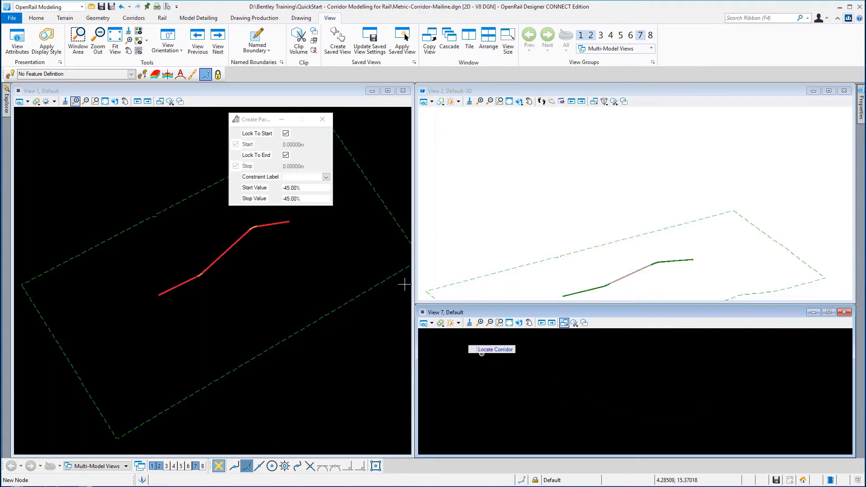
Start Dynamic Sections and select the MainLine corridor as its source.
{"action": "left_click", "coordinate": [133, 18]}
{"action": "left_click", "coordinate": [421, 47]}
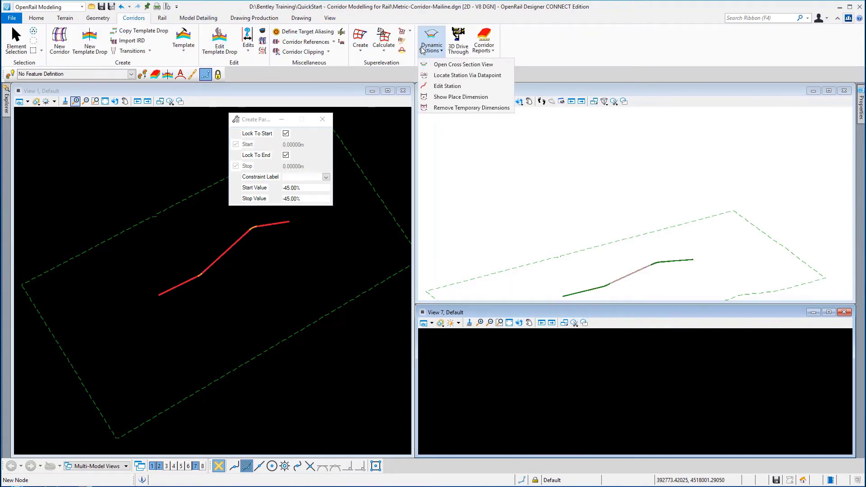
{"action": "left_click", "coordinate": [446, 66]}
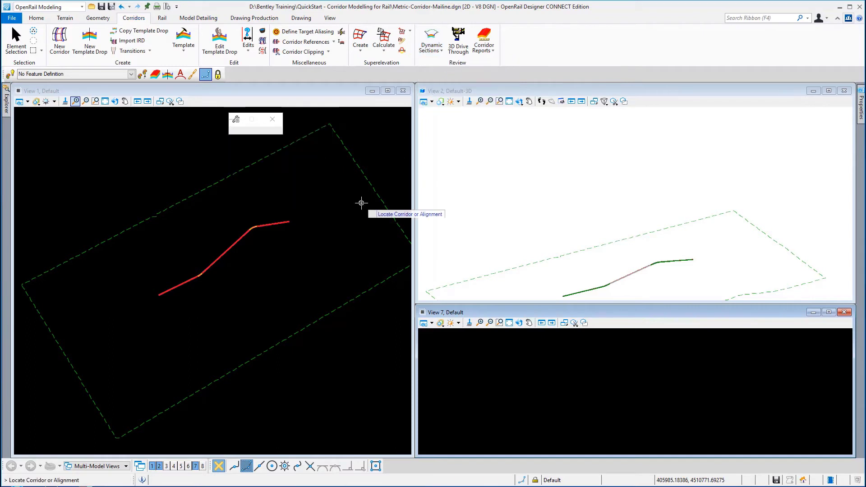
{"action": "left_click", "coordinate": [275, 225]}
Place the MainLine station 0.000 cross section in View 7 and zoom in on the ballast.
{"action": "left_click", "coordinate": [515, 366]}
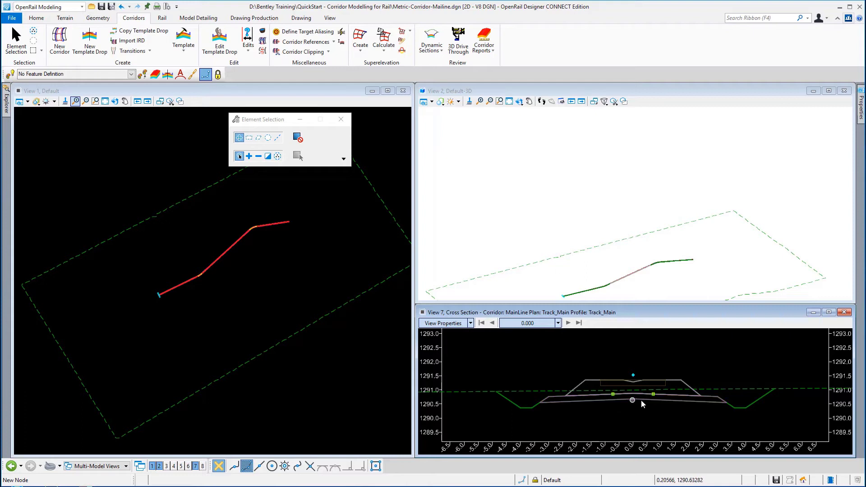
{"action": "scroll", "coordinate": [606, 398], "scroll_direction": "up", "scroll_amount": 4}
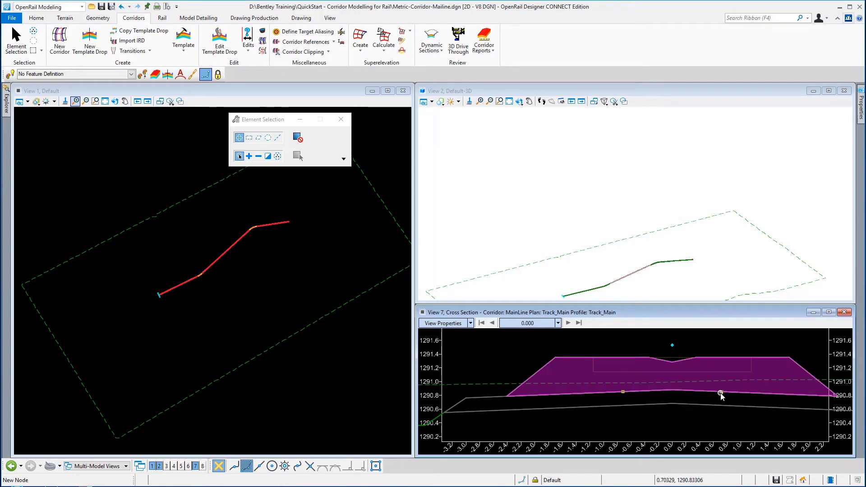
{"action": "mouse_move", "coordinate": [622, 394]}
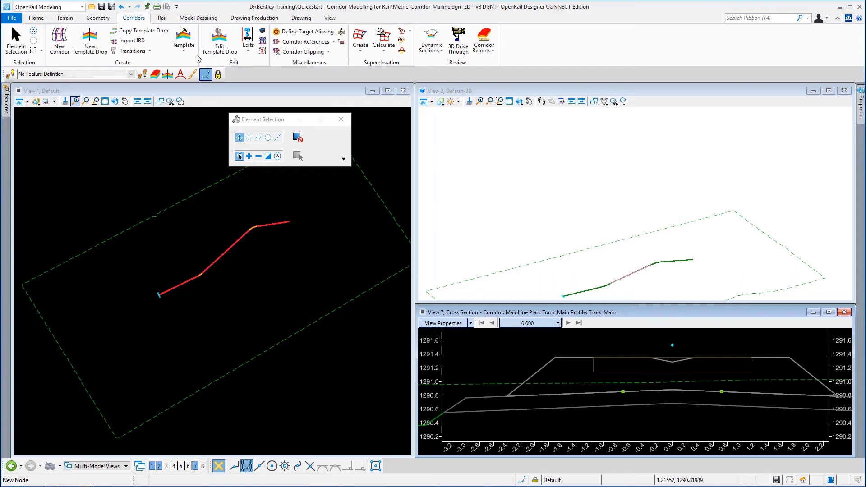
Create an R subballast width parametric constraint on MainLine from station 0.000 to 11752.388.
{"action": "left_click", "coordinate": [248, 47]}
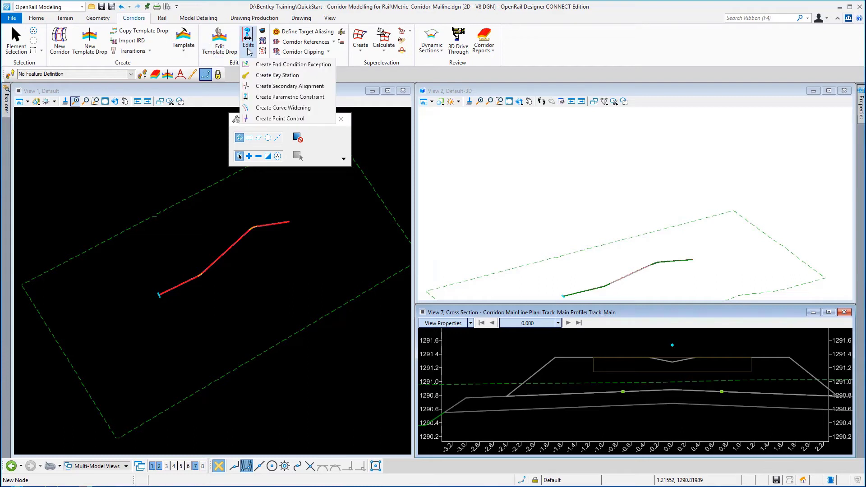
{"action": "left_click", "coordinate": [298, 98]}
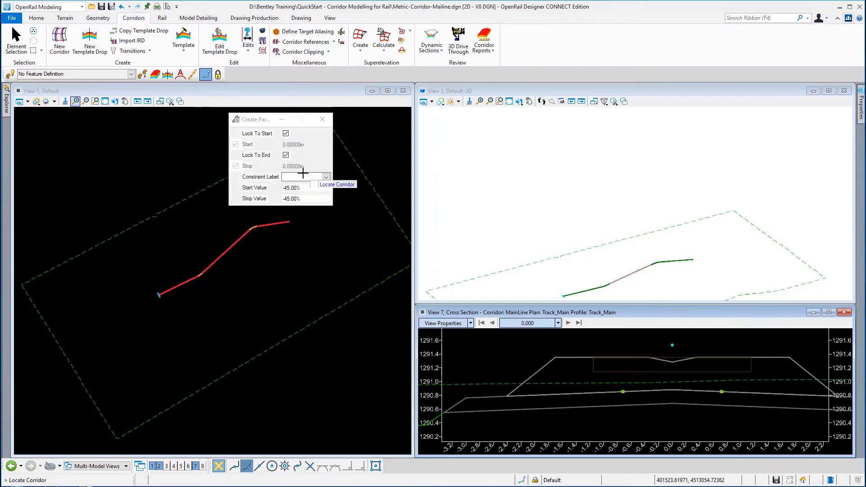
{"action": "left_click", "coordinate": [262, 226]}
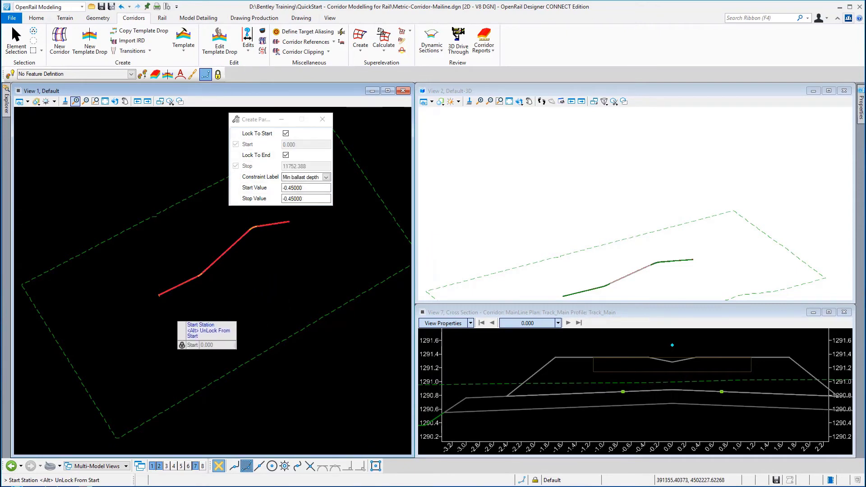
{"action": "left_click", "coordinate": [176, 320]}
{"action": "left_click", "coordinate": [240, 303]}
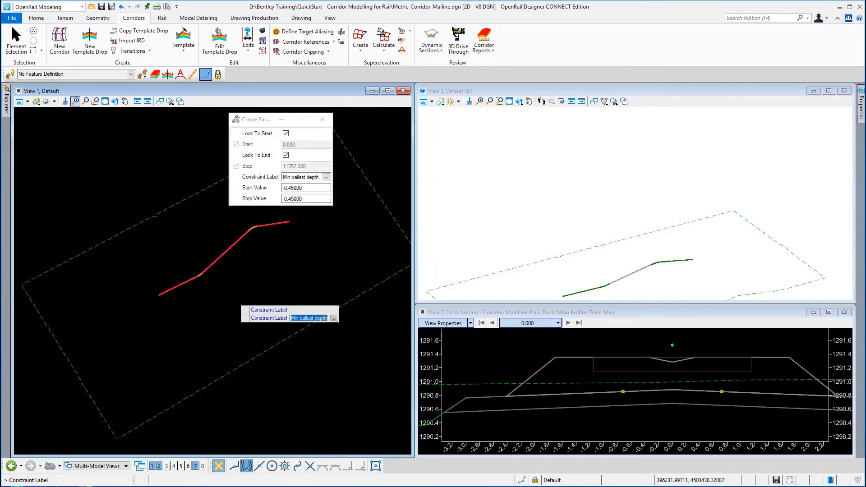
{"action": "left_click", "coordinate": [326, 177]}
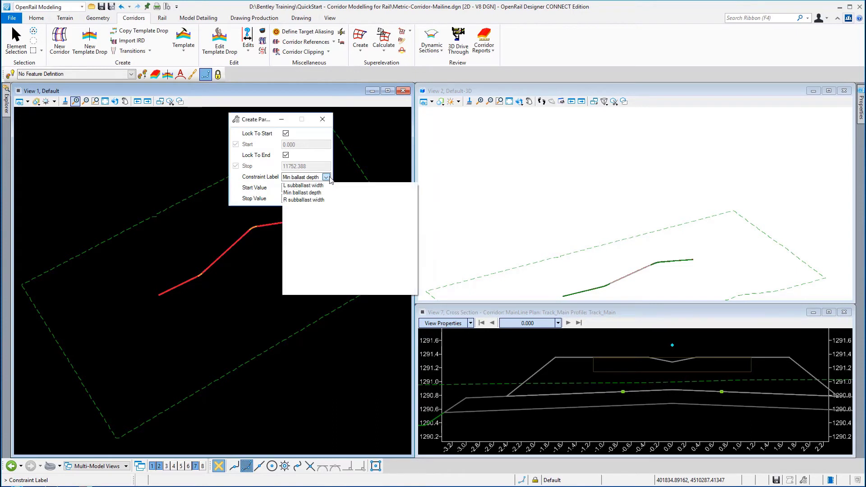
{"action": "left_click", "coordinate": [321, 199]}
{"action": "key", "text": "Return"}
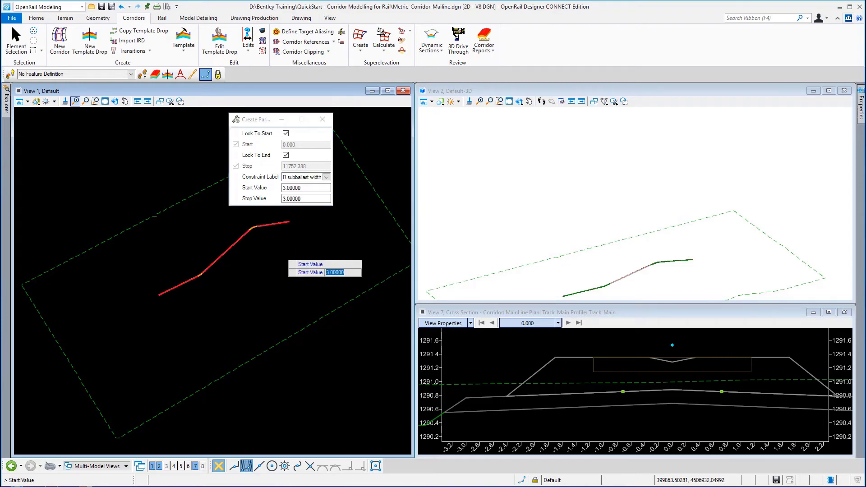
Set the R subballast width start and stop values to 3.225 and reprocess the corridor.
{"action": "left_click", "coordinate": [305, 189]}
{"action": "key", "text": "BackSpace"}
{"action": "key", "text": "BackSpace"}
{"action": "key", "text": "BackSpace"}
{"action": "key", "text": "BackSpace"}
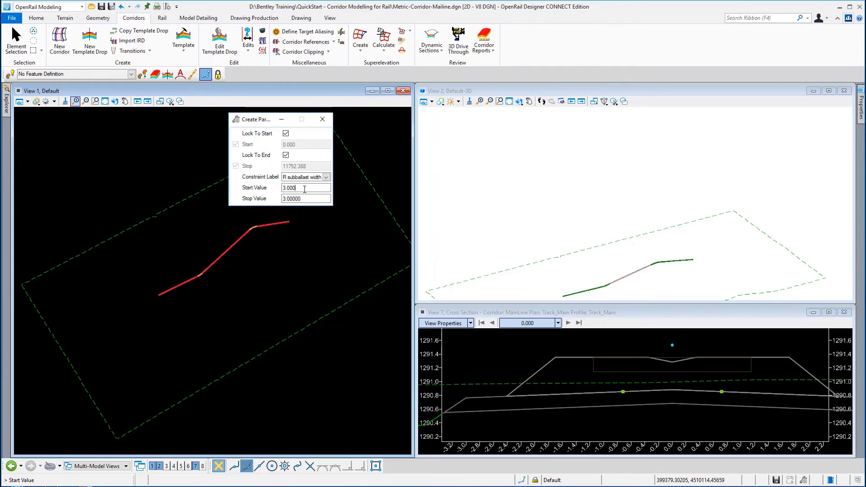
{"action": "type", "text": ".225"}
{"action": "left_click", "coordinate": [307, 199]}
{"action": "key", "text": "BackSpace"}
{"action": "key", "text": "BackSpace"}
{"action": "key", "text": "BackSpace"}
{"action": "type", "text": "225"}
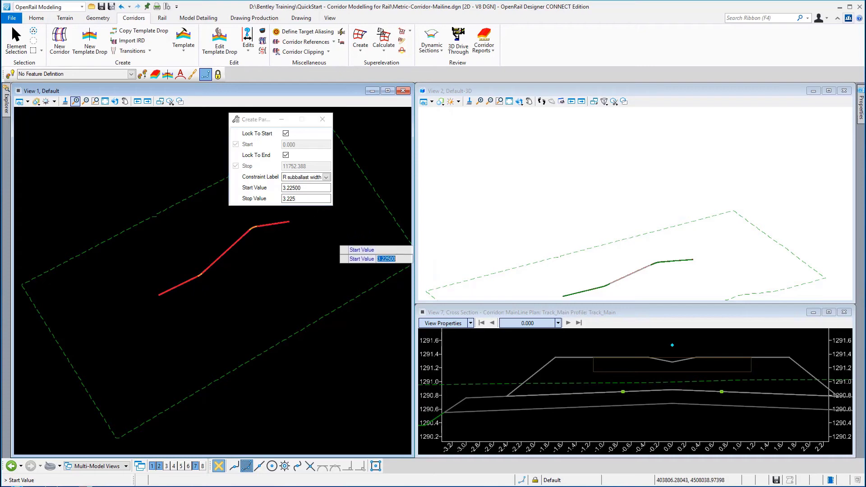
{"action": "key", "text": "Return"}
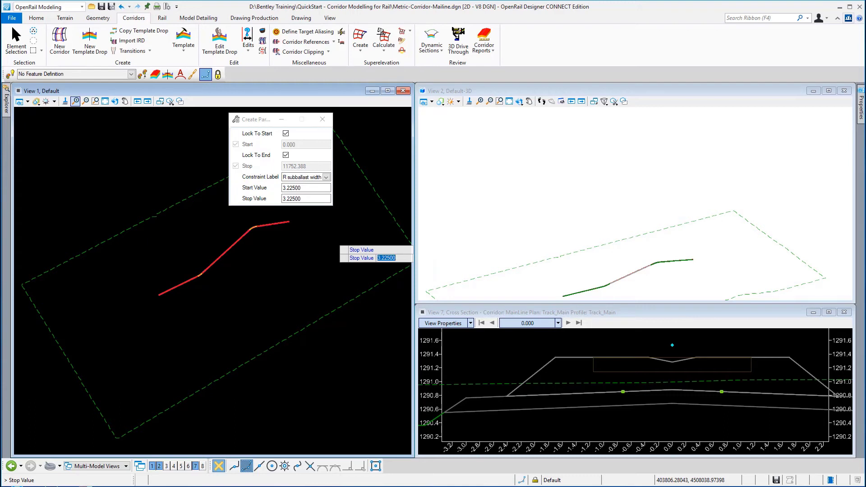
{"action": "key", "text": "Return"}
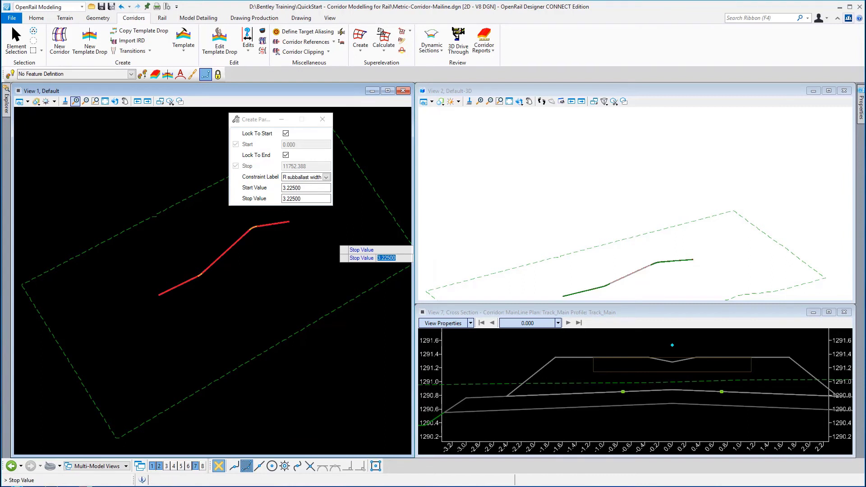
Step the cross section to station 5.000 and zoom in on the right subballast.
{"action": "right_click", "coordinate": [328, 249]}
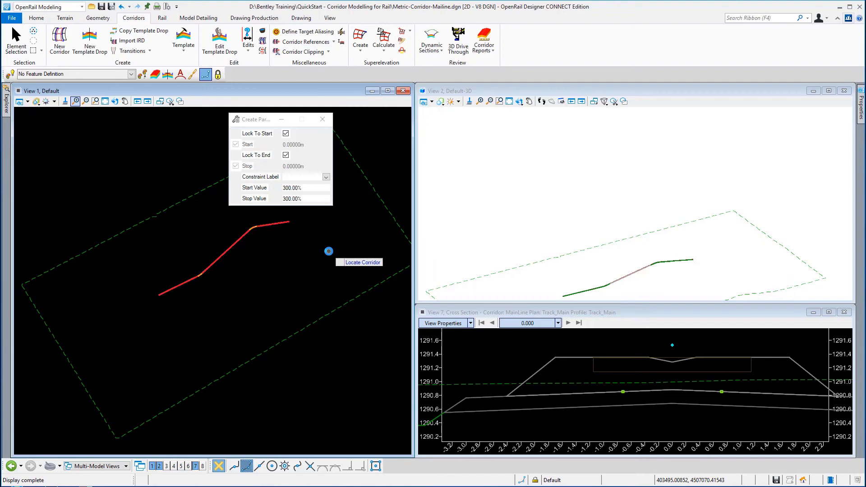
{"action": "left_click", "coordinate": [568, 323]}
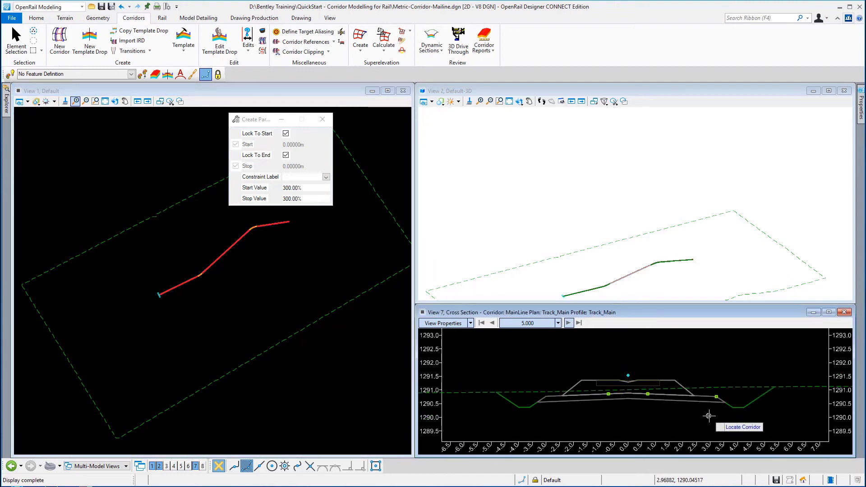
{"action": "scroll", "coordinate": [720, 403], "scroll_direction": "up", "scroll_amount": 3}
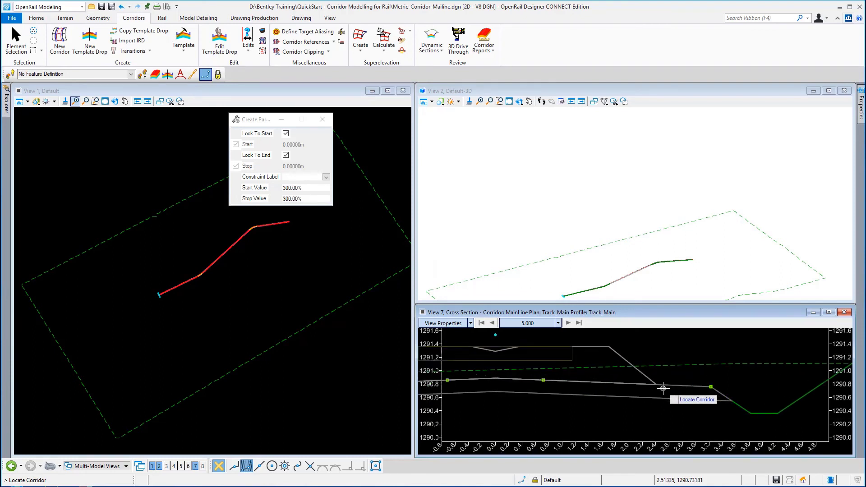
{"action": "right_click", "coordinate": [663, 388]}
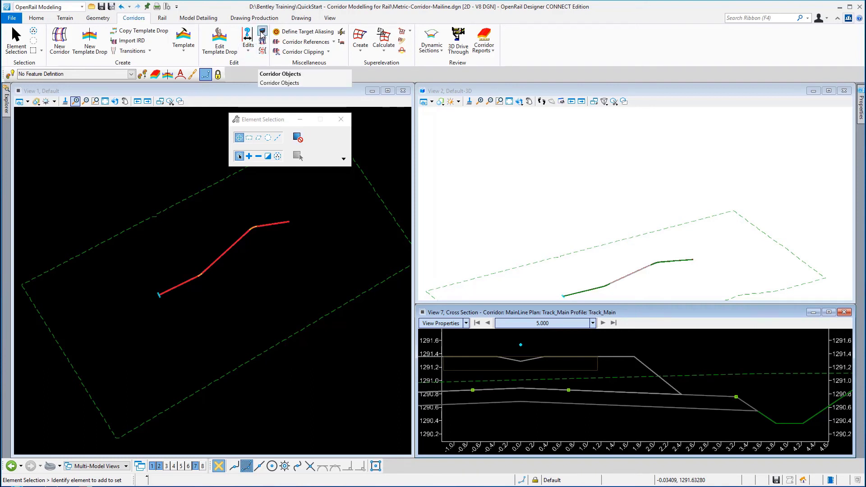
{"action": "left_click", "coordinate": [261, 33]}
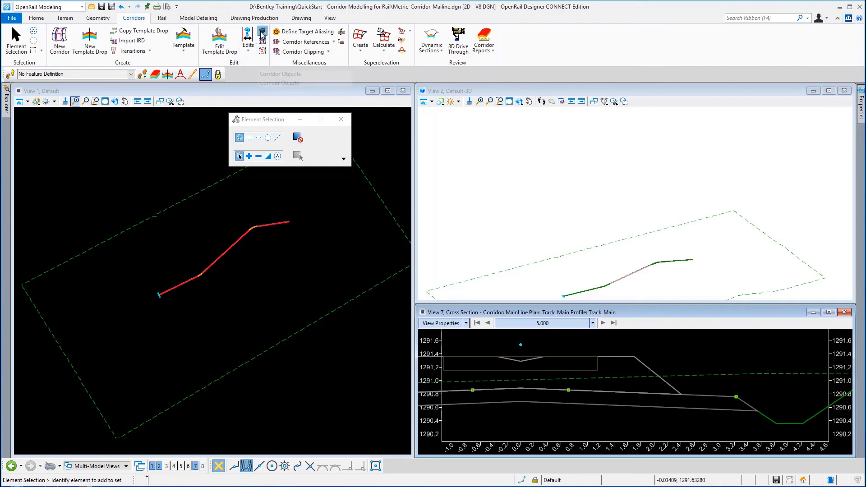
{"action": "left_click", "coordinate": [285, 224]}
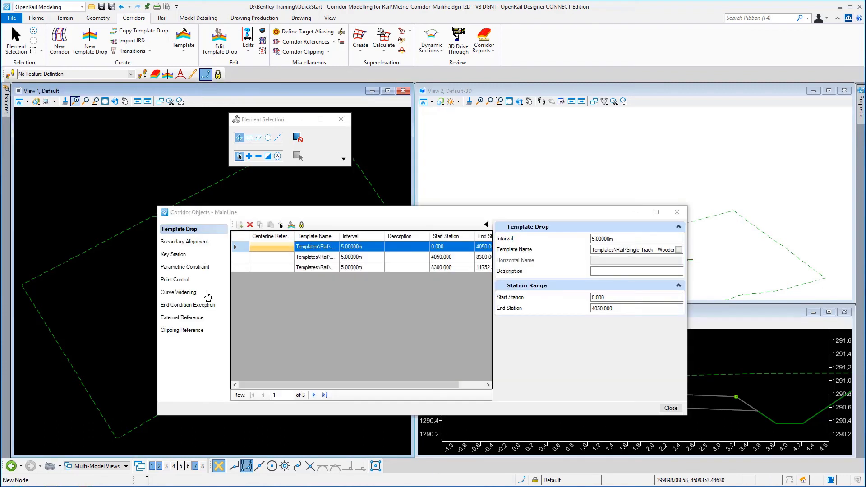
{"action": "left_click", "coordinate": [203, 268]}
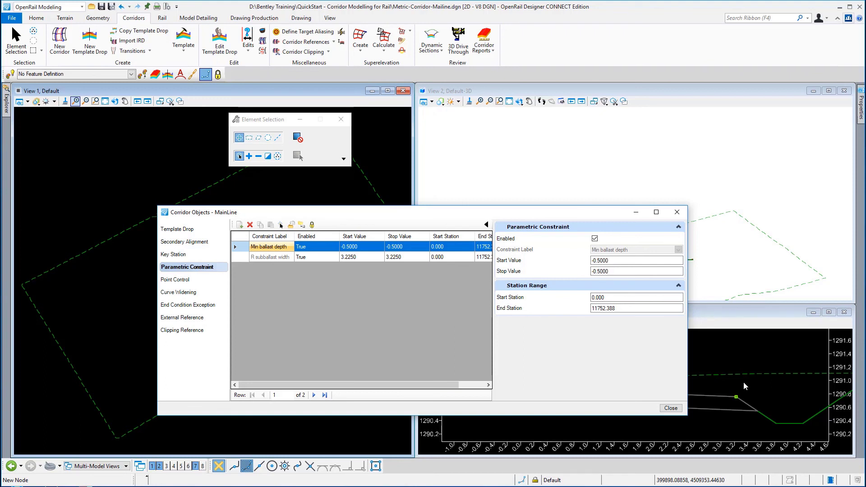
{"action": "left_click", "coordinate": [677, 407]}
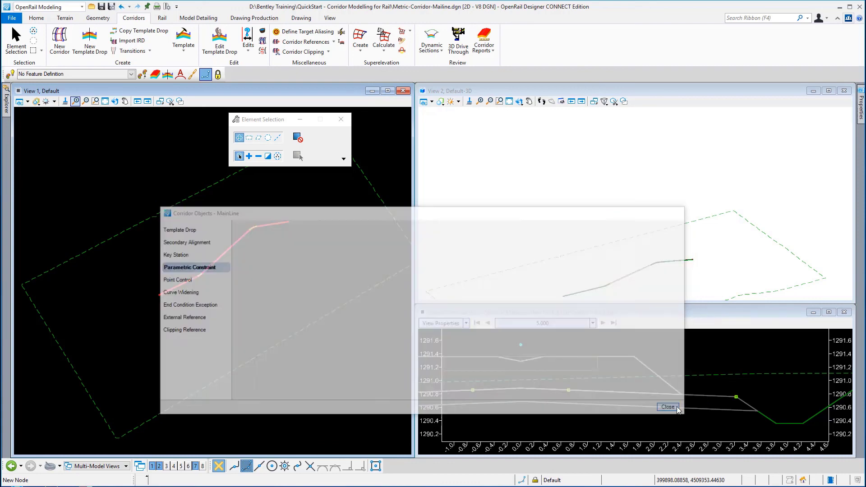